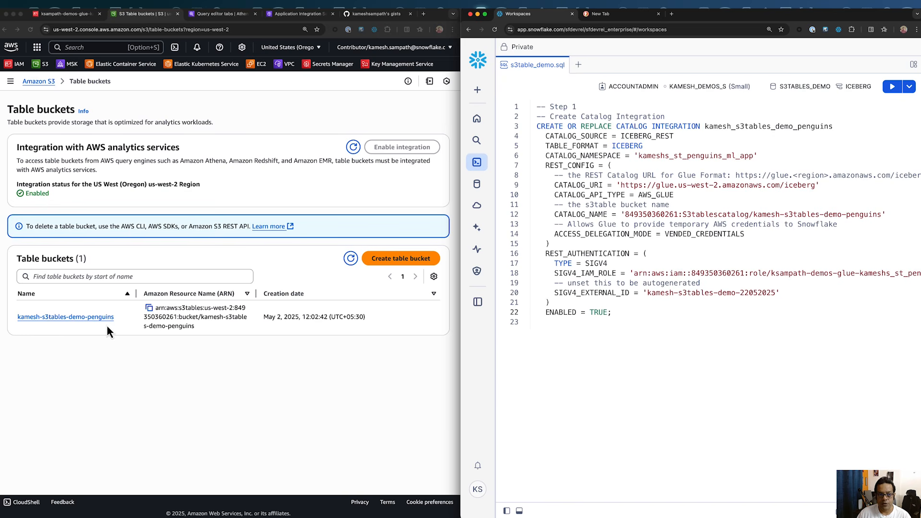
- Switch to the Athena query editor, check the selected S3 Tables catalogue, and run only the row count query on the penguins table
left_click(220, 13)
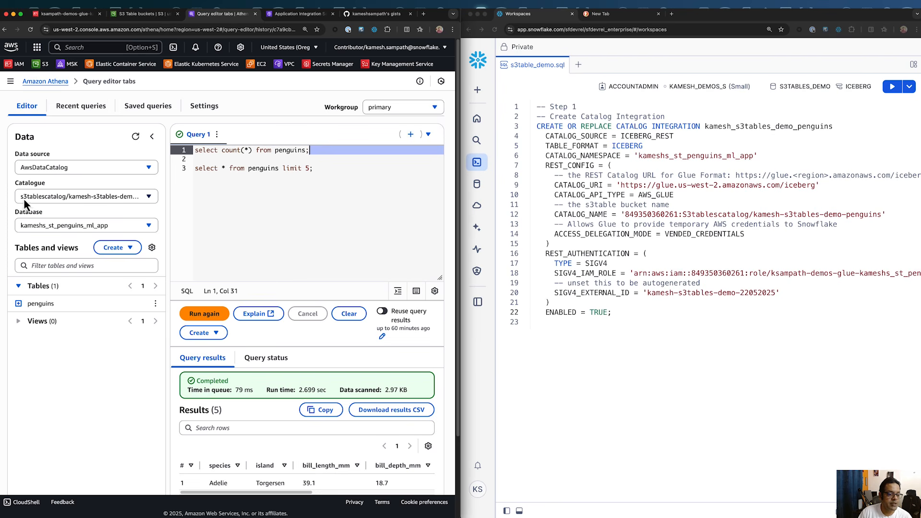
left_click(120, 199)
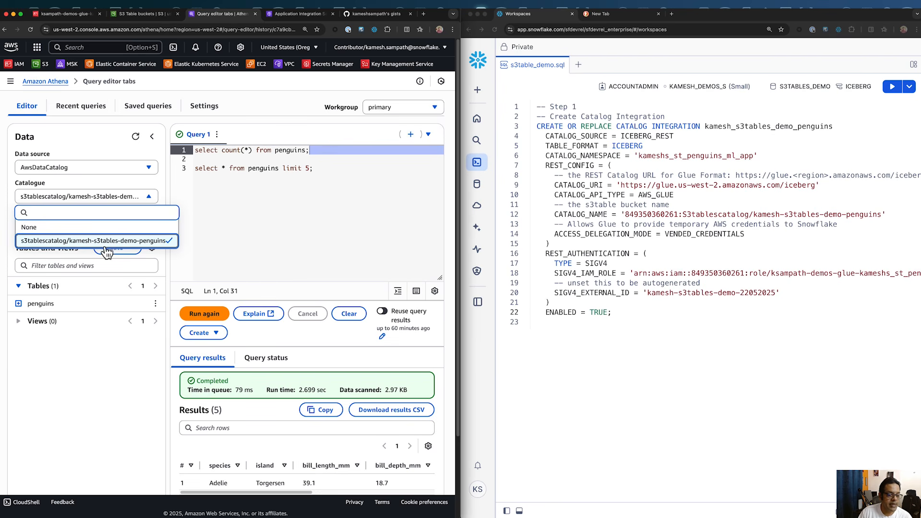
left_click(145, 249)
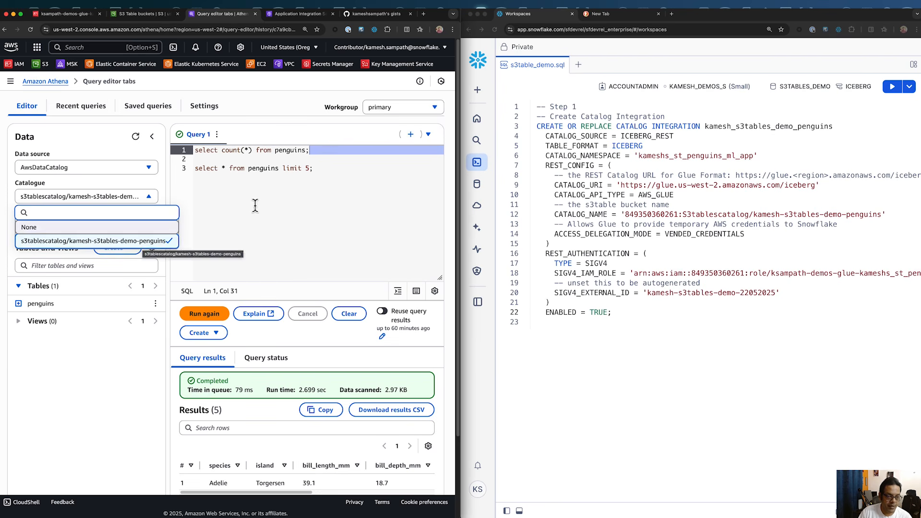
left_click_drag(311, 150, 181, 153)
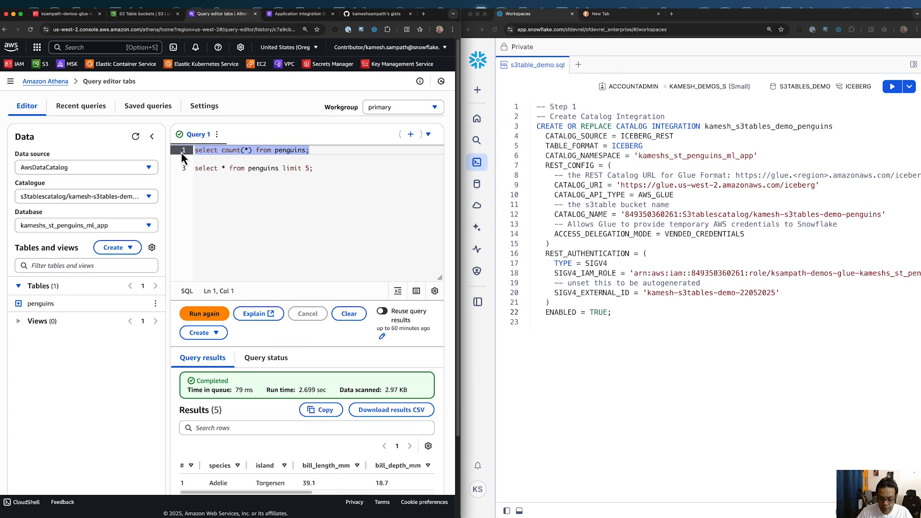
key("super+Return")
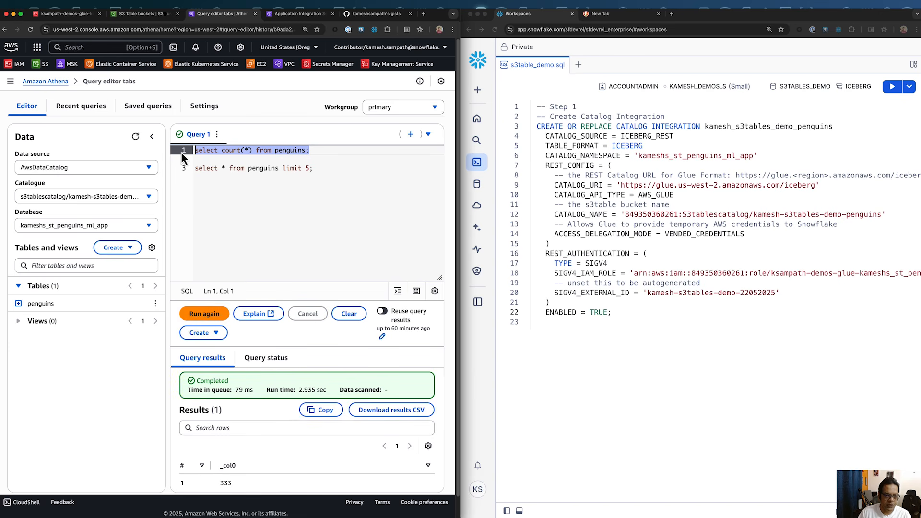
- Run only the select query limited to 5 rows from the penguins table and view the returned rows
left_click(318, 168)
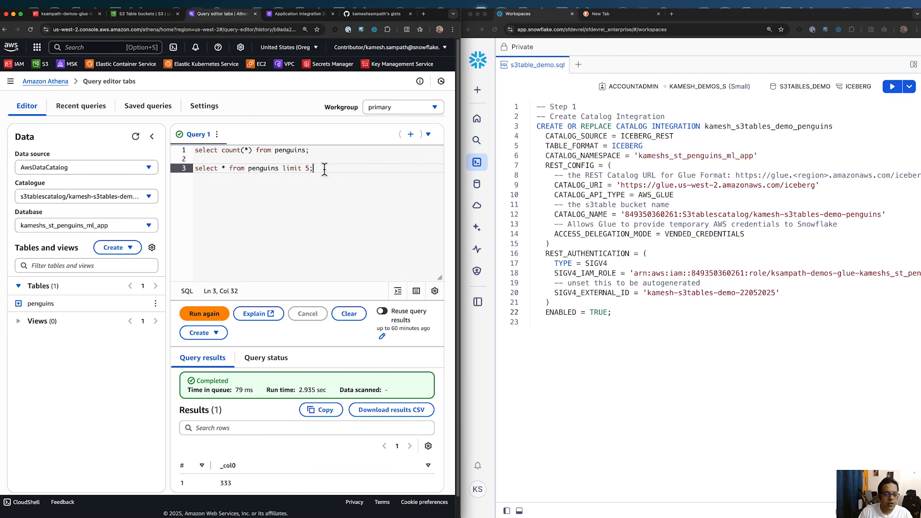
left_click(185, 171)
key("super+Return")
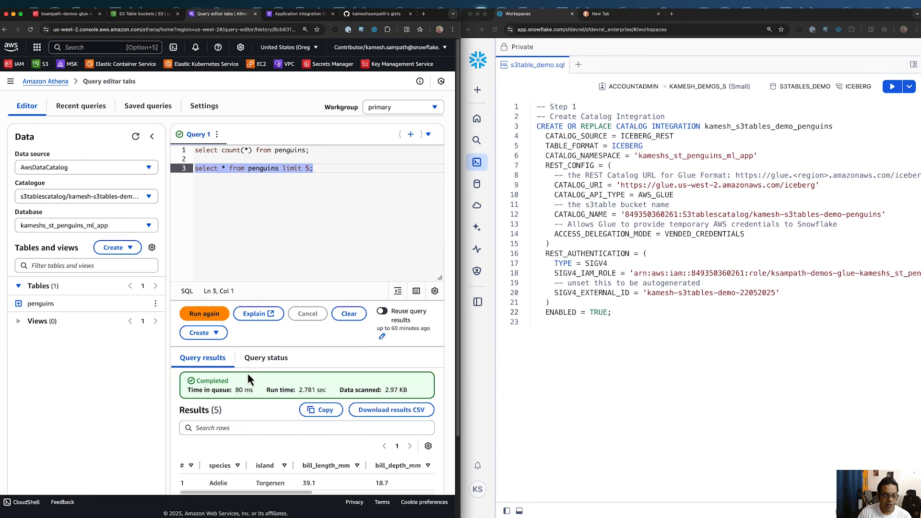
scroll(322, 372, "down", 4)
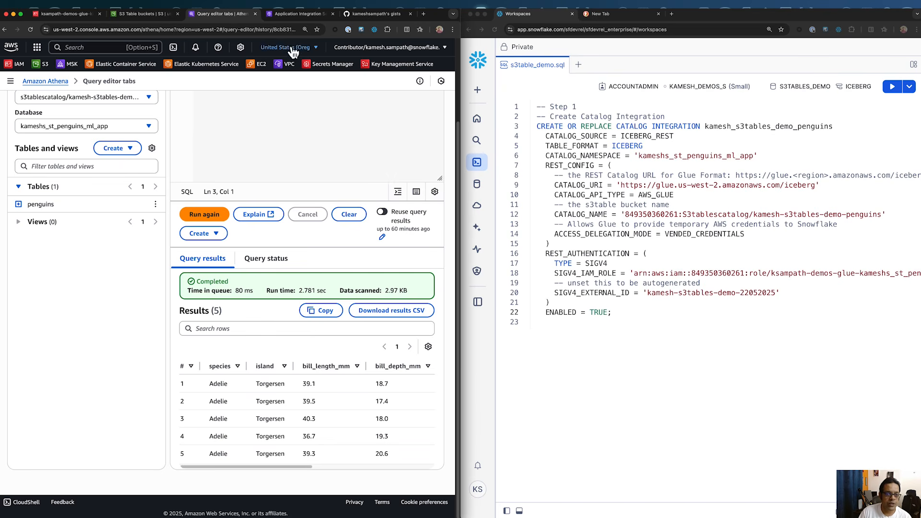
- Review Lake Formation's application integration settings and the Snowflake catalog integration's API type, Glue URI, namespace, table format and catalog name
left_click(287, 17)
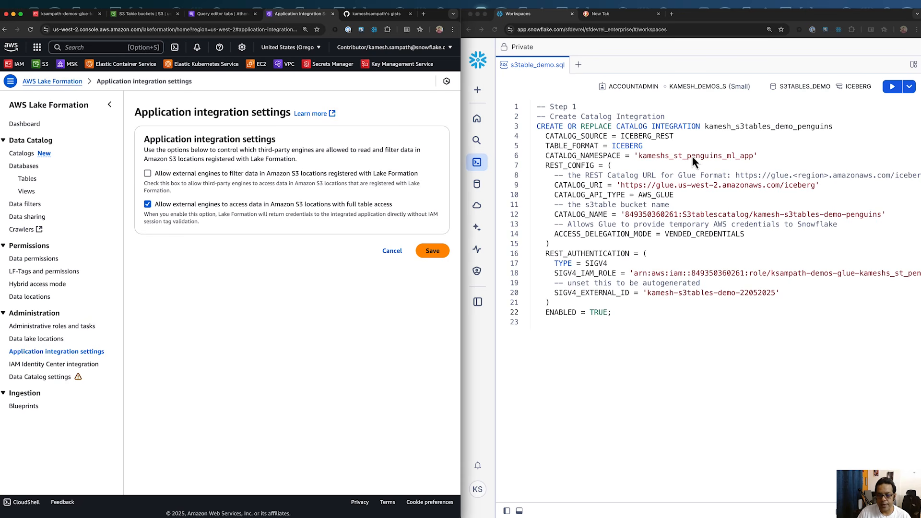
left_click(683, 142)
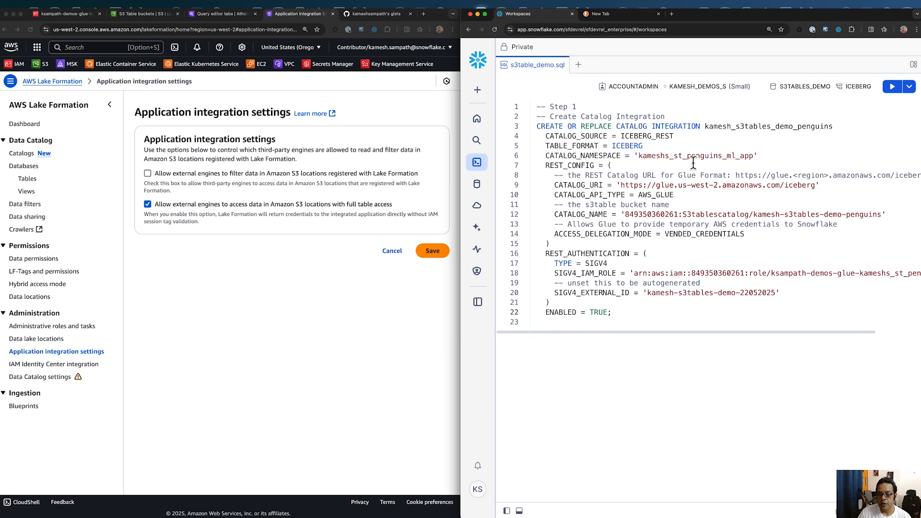
double_click(652, 195)
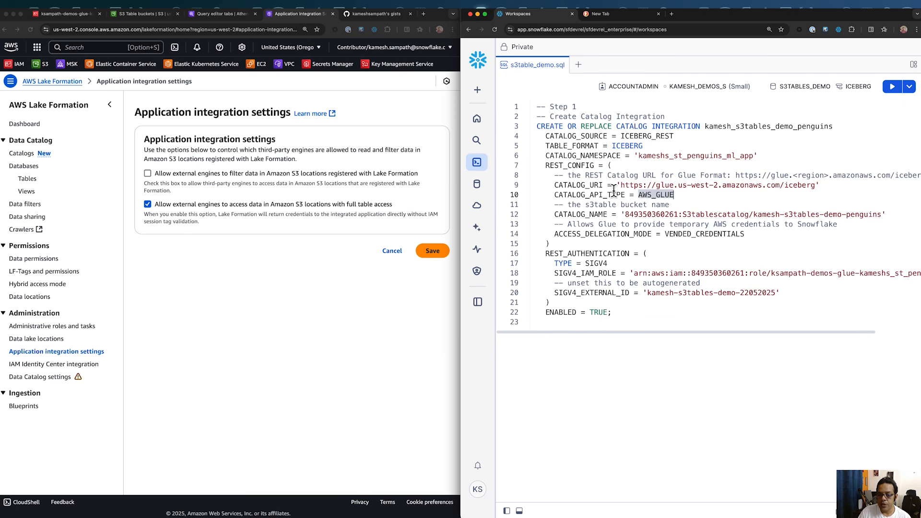
left_click_drag(620, 185, 815, 186)
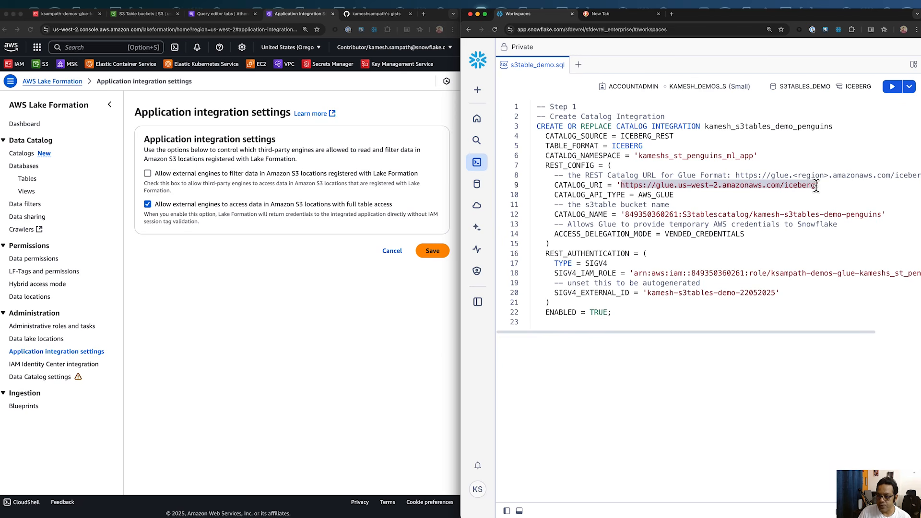
left_click(677, 187)
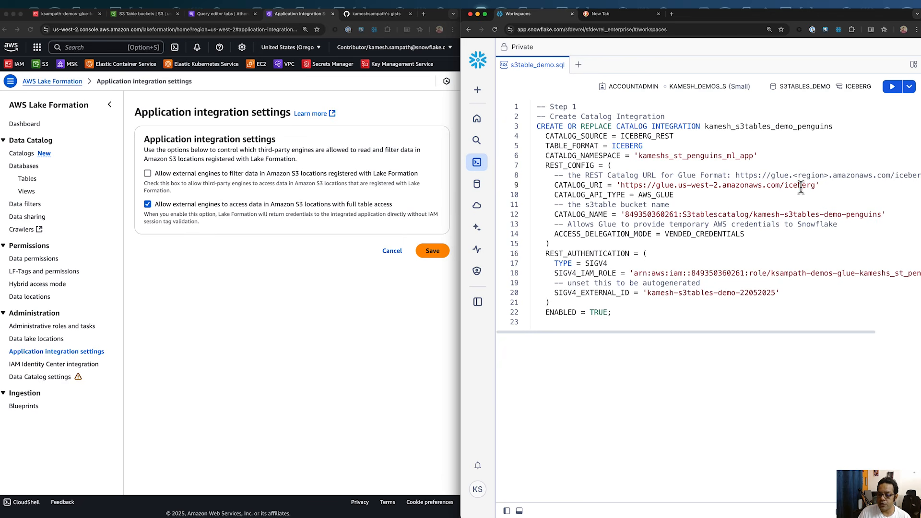
double_click(671, 156)
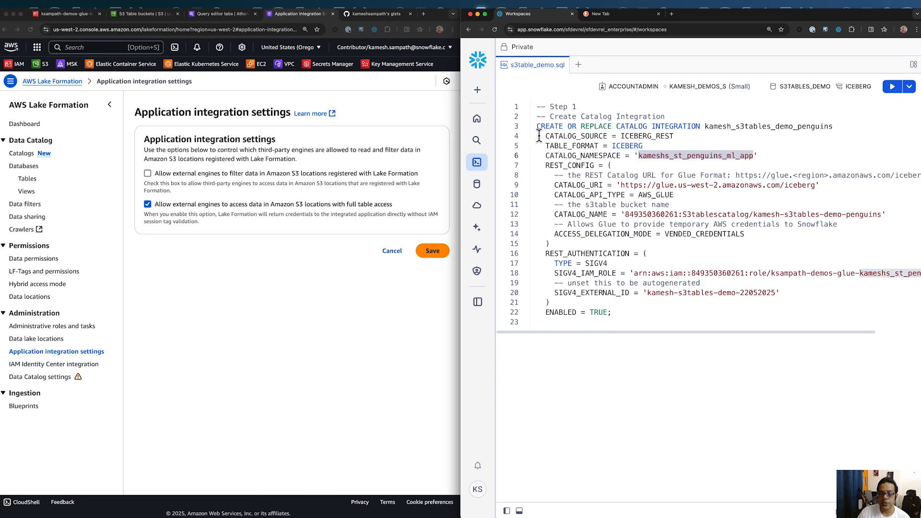
left_click_drag(546, 146, 645, 145)
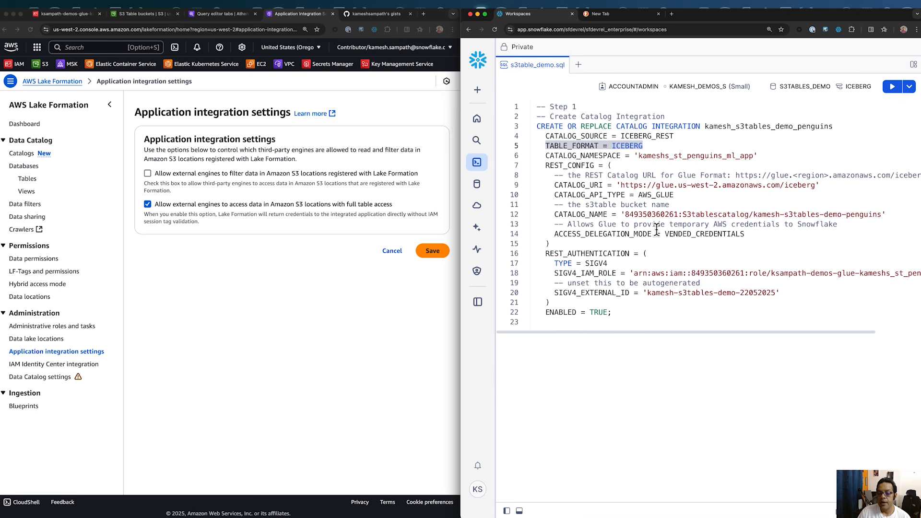
double_click(570, 214)
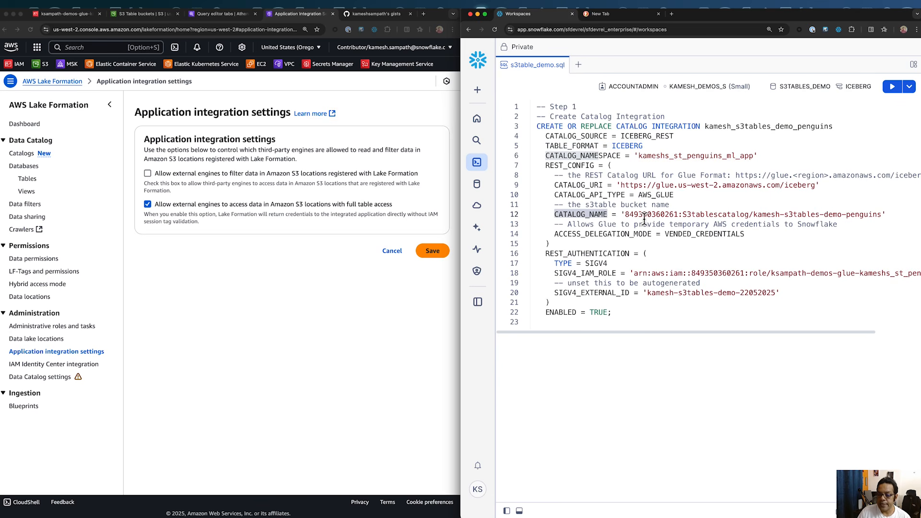
double_click(702, 214)
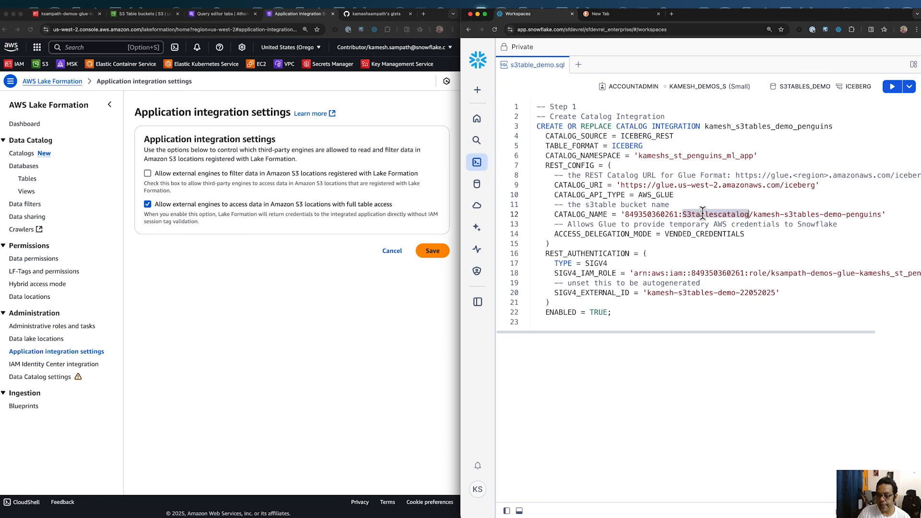
left_click_drag(752, 214, 883, 214)
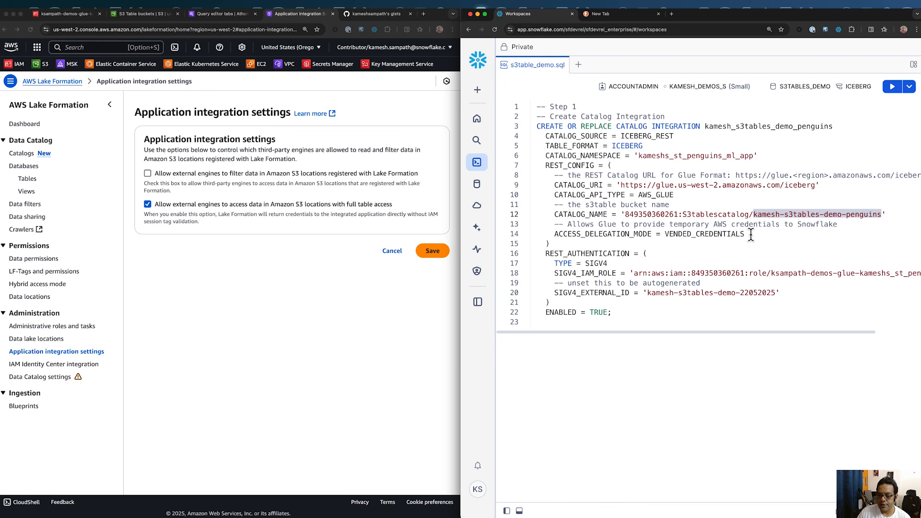
- Examine the catalog integration's access delegation mode, REST configuration and REST authentication blocks, including the SigV4 IAM role and external ID
double_click(619, 235)
double_click(694, 235)
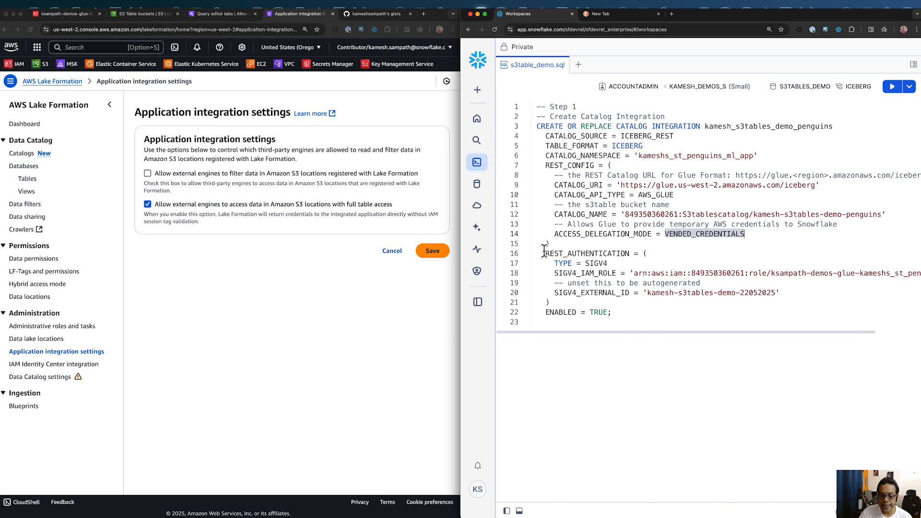
left_click_drag(543, 250, 550, 303)
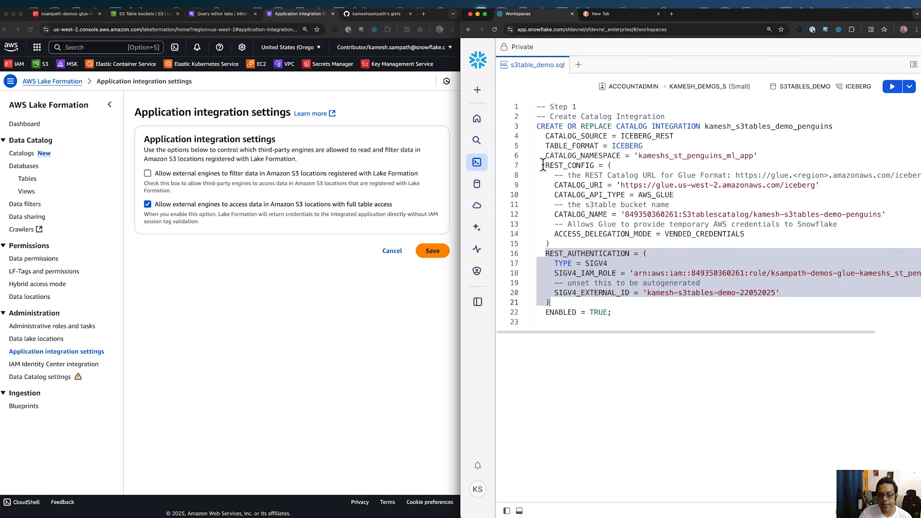
left_click_drag(545, 165, 578, 299)
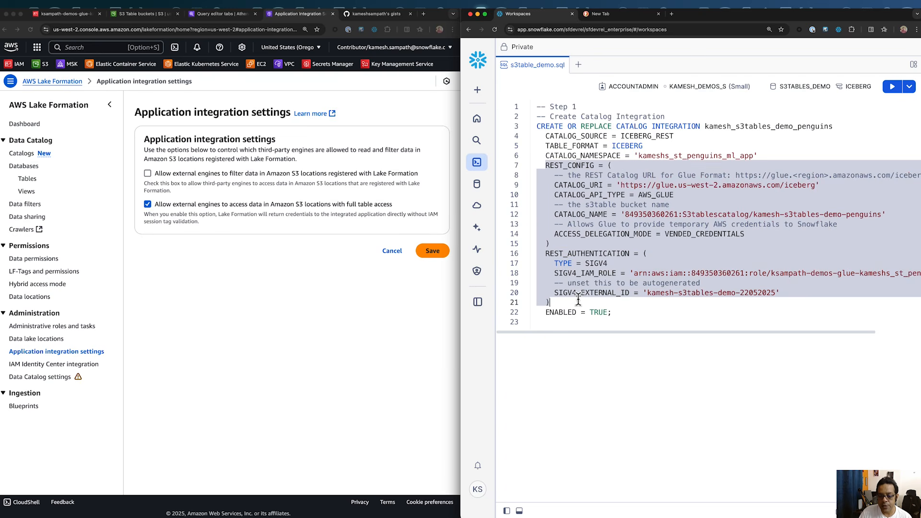
left_click(578, 301)
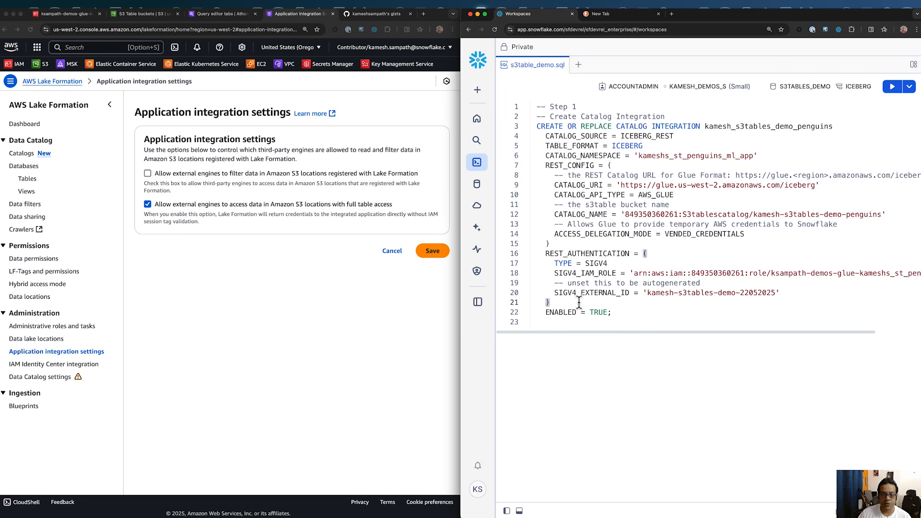
double_click(572, 273)
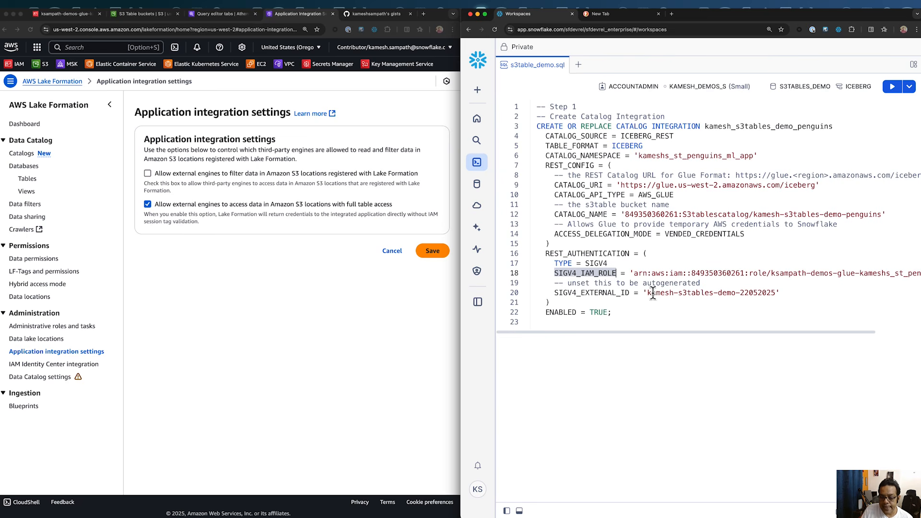
left_click_drag(647, 294, 775, 293)
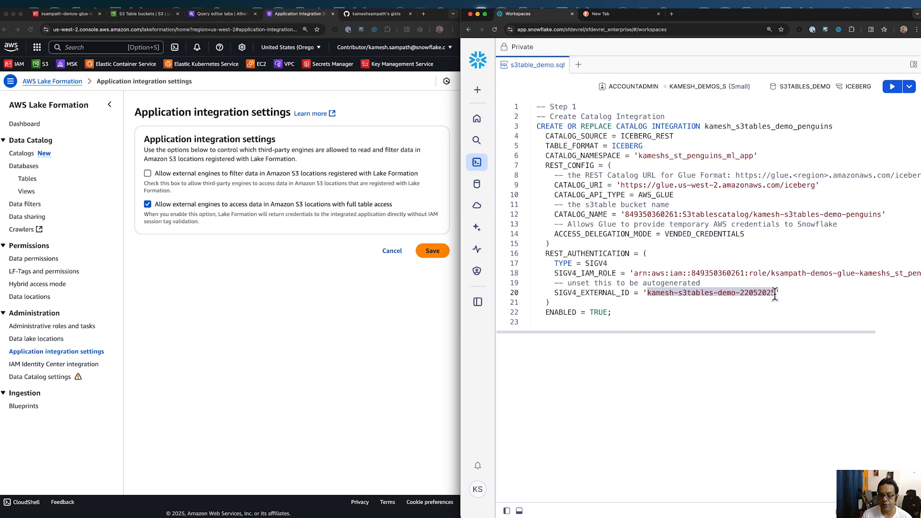
- Run the CREATE OR REPLACE CATALOG INTEGRATION statement for kamesh_s3tables_demo_penguins and collapse the query results
left_click(623, 312)
key("super+Return")
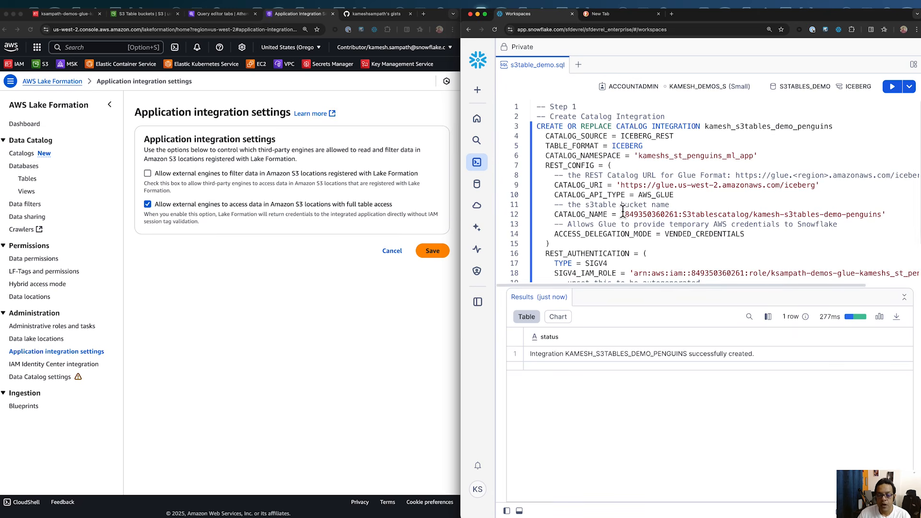
scroll(622, 209, "down", 3)
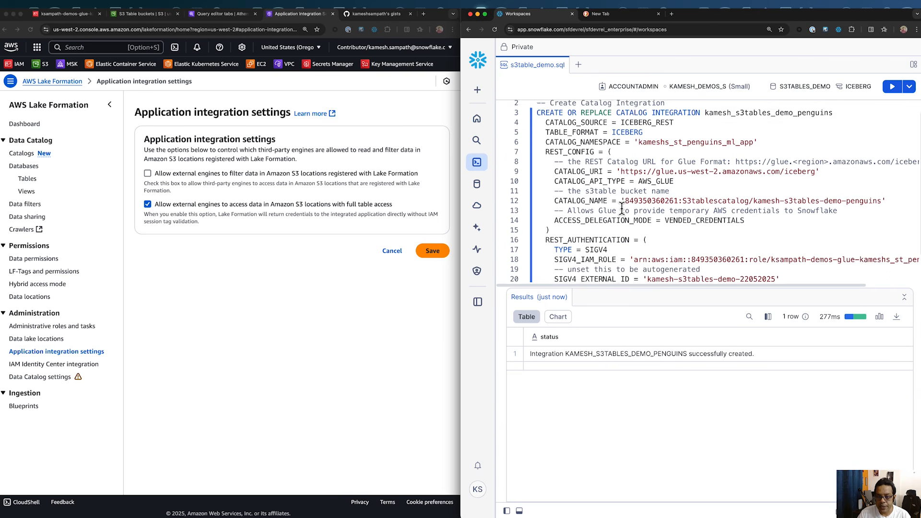
left_click(904, 297)
- Add a "describe CATALOG INTEGRATION kamesh_s3tables_demo_penguins" statement below the creation statement, reusing the object text from line 3, and run it
left_click_drag(828, 126, 618, 126)
key("super+c")
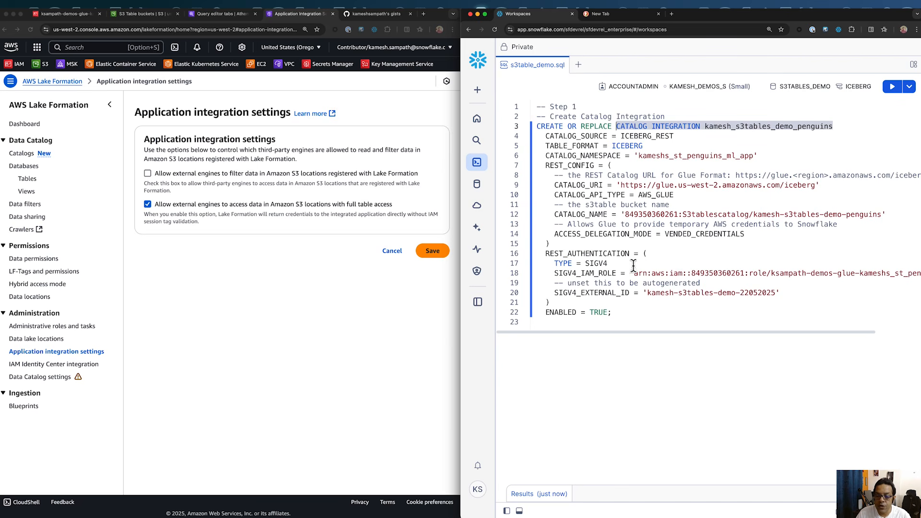
left_click(573, 339)
left_click(623, 312)
type(";")
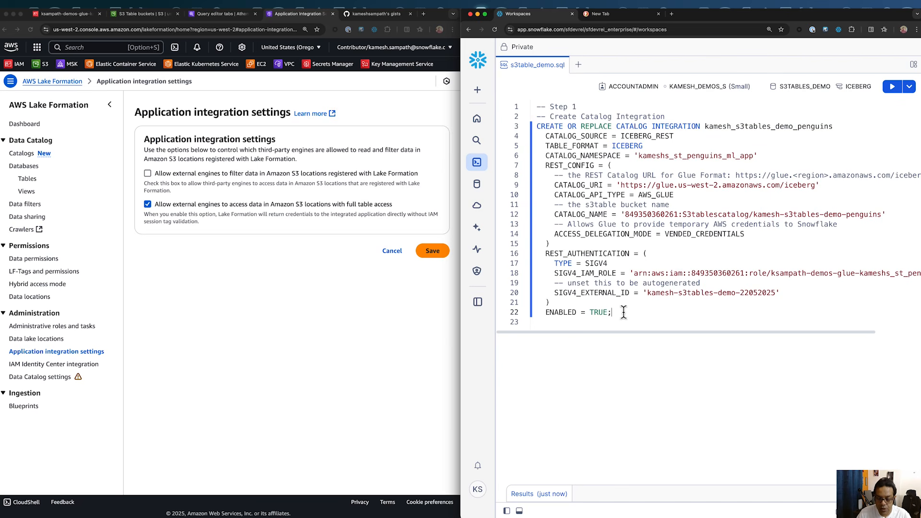
key("Return")
key("Return")
type("de")
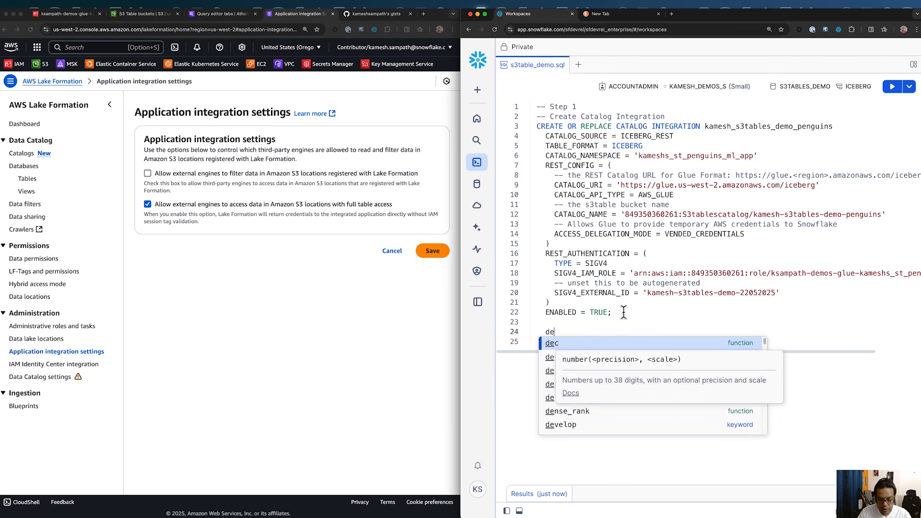
type("scribe")
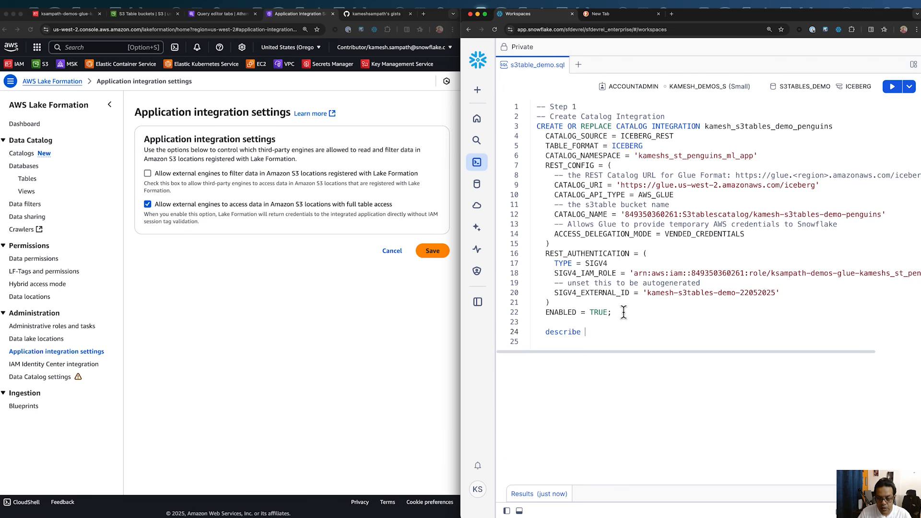
key("super+v")
key("super+Return")
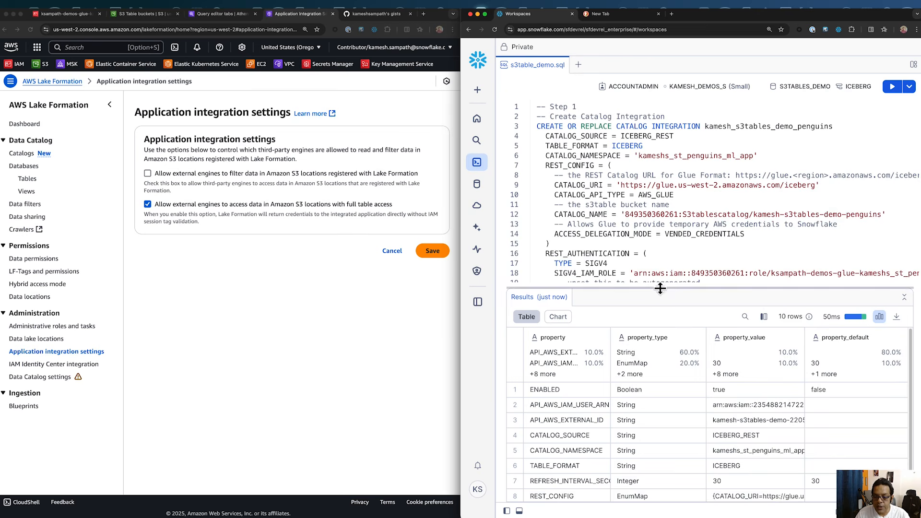
- Enlarge the results to examine API_AWS_IAM_USER_ARN and API_AWS_EXTERNAL_ID, and switch to the Glue IAM role's trust relationships in AWS
left_click_drag(660, 288, 657, 196)
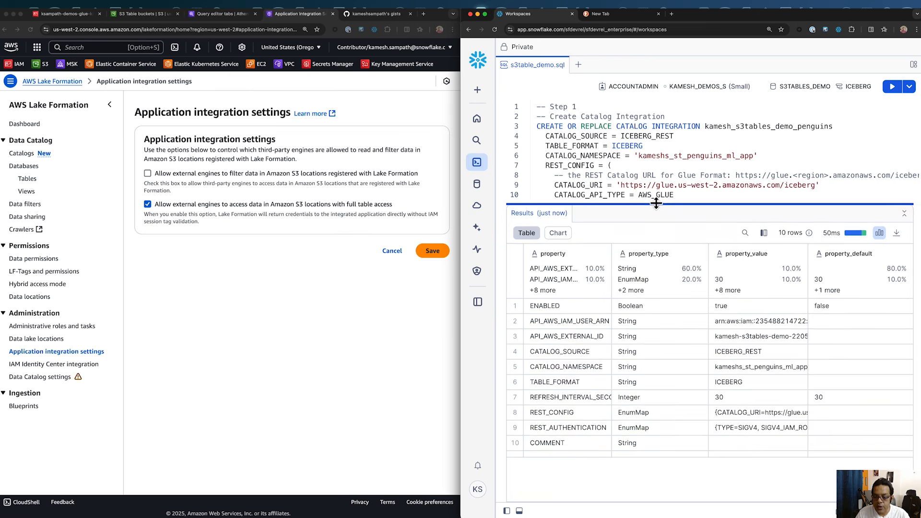
left_click(584, 317)
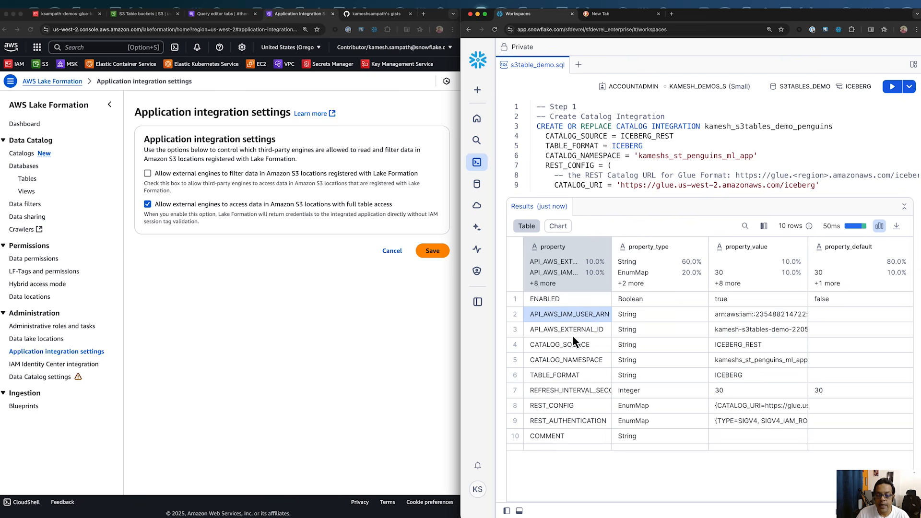
left_click(573, 333)
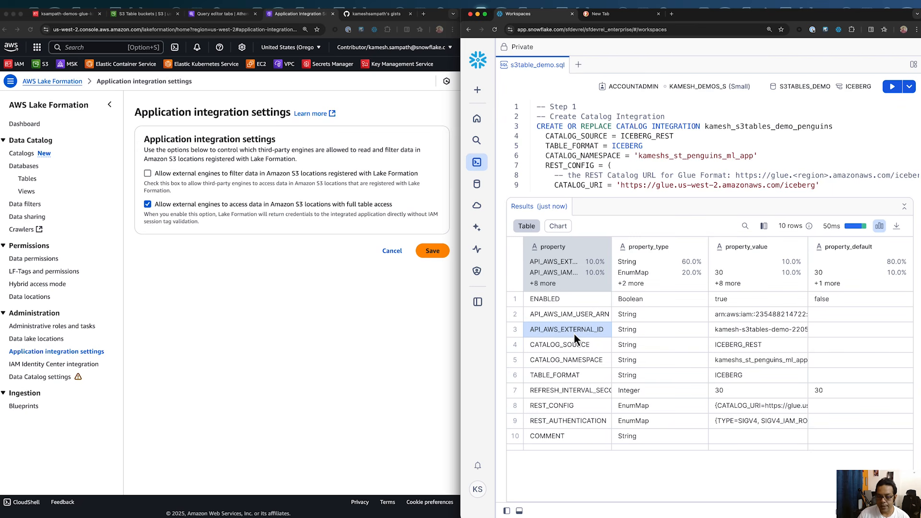
left_click(67, 13)
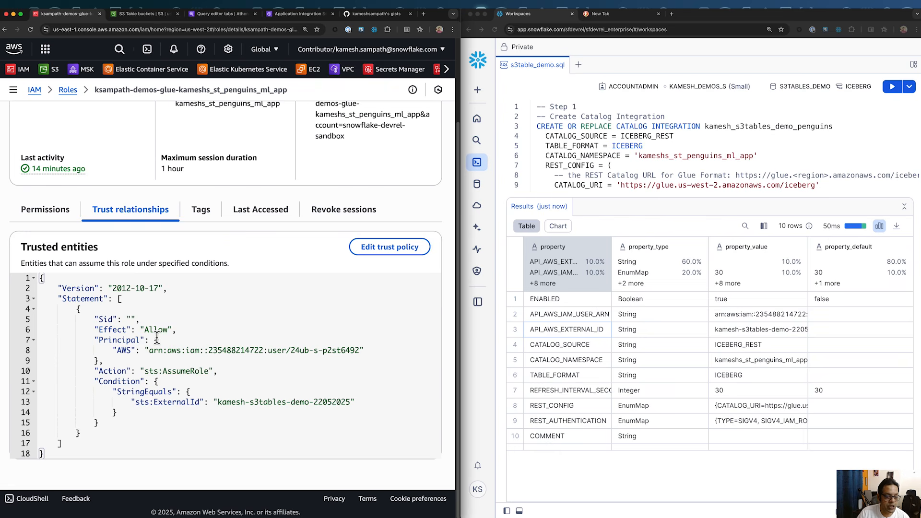
- Examine the AWS principal and sts:ExternalId in the role's trust policy, and collapse the Snowflake query results
left_click_drag(114, 350, 379, 347)
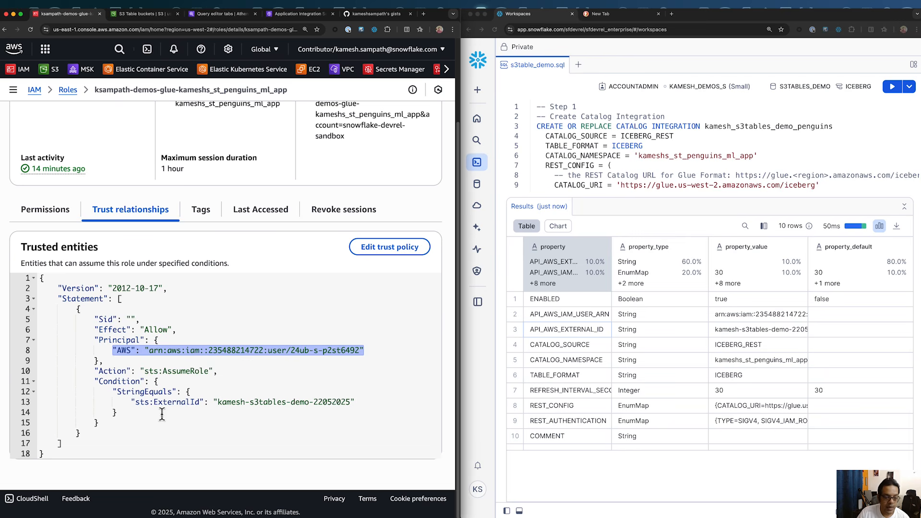
left_click_drag(132, 405, 365, 399)
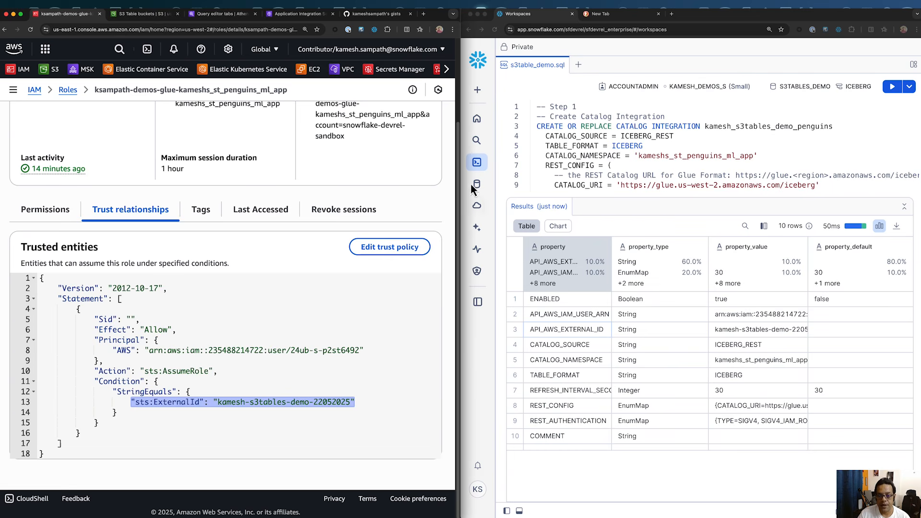
left_click(905, 214)
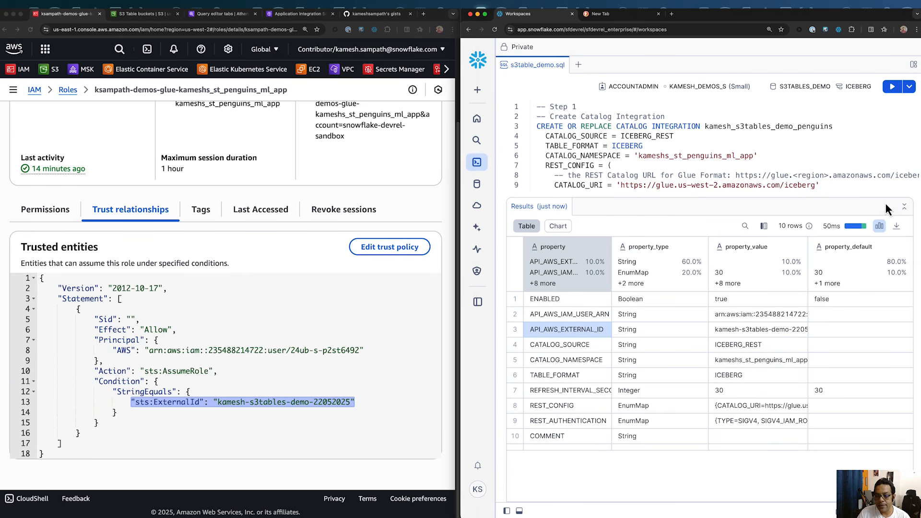
left_click(904, 206)
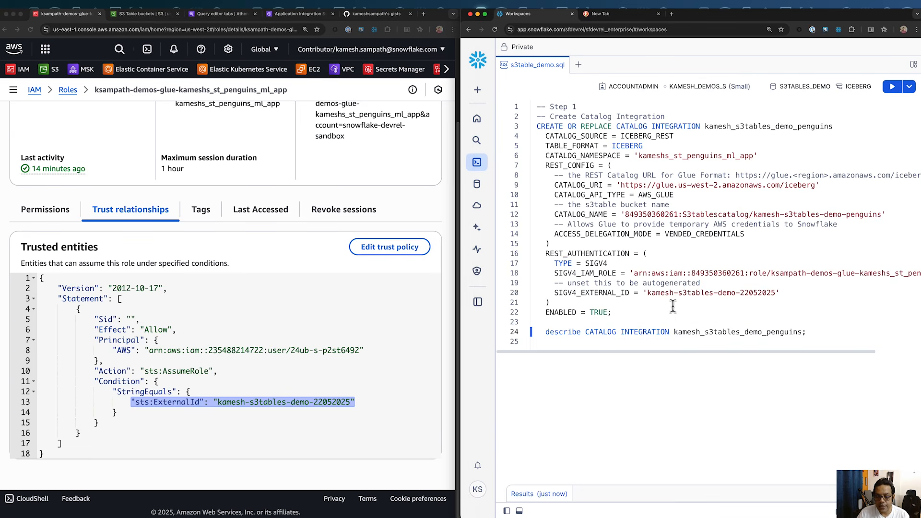
left_click(817, 327)
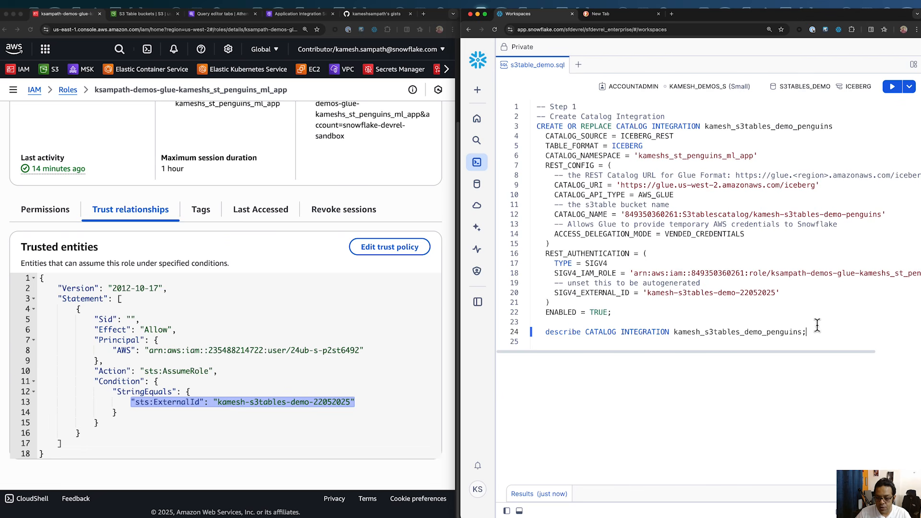
- Copy the commented CREATE ICEBERG TABLE glue_penguins statement from the untitled VS Code file into s3table_demo.sql, below the describe statement
left_click(144, 14)
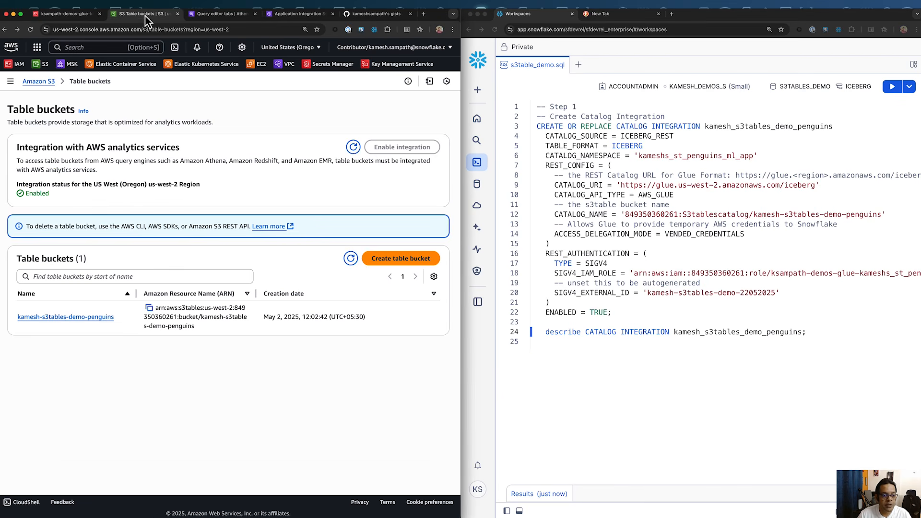
left_click(811, 332)
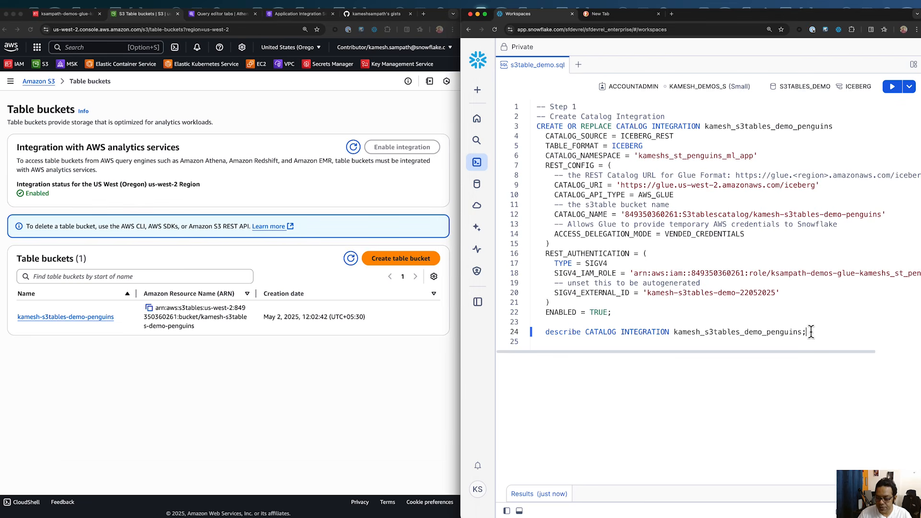
key("Return")
key("Return")
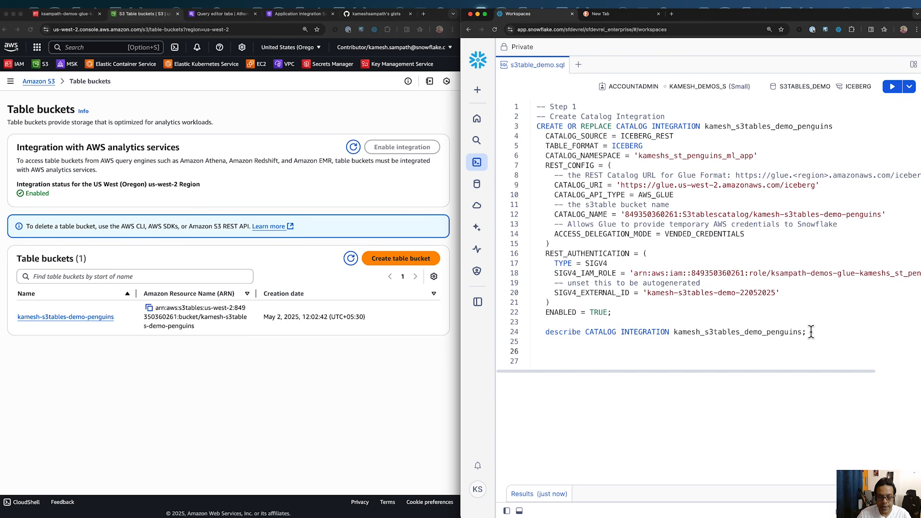
key("super+Tab")
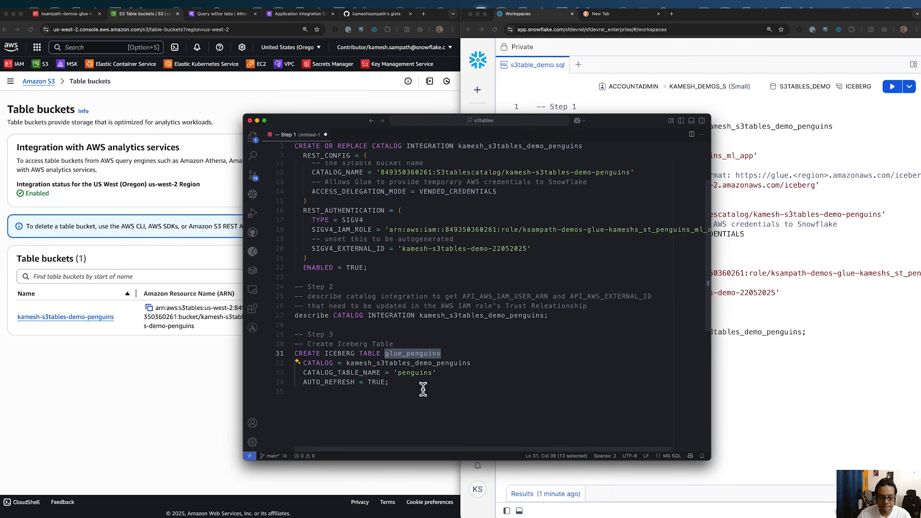
left_click_drag(422, 389, 291, 343)
key("super+c")
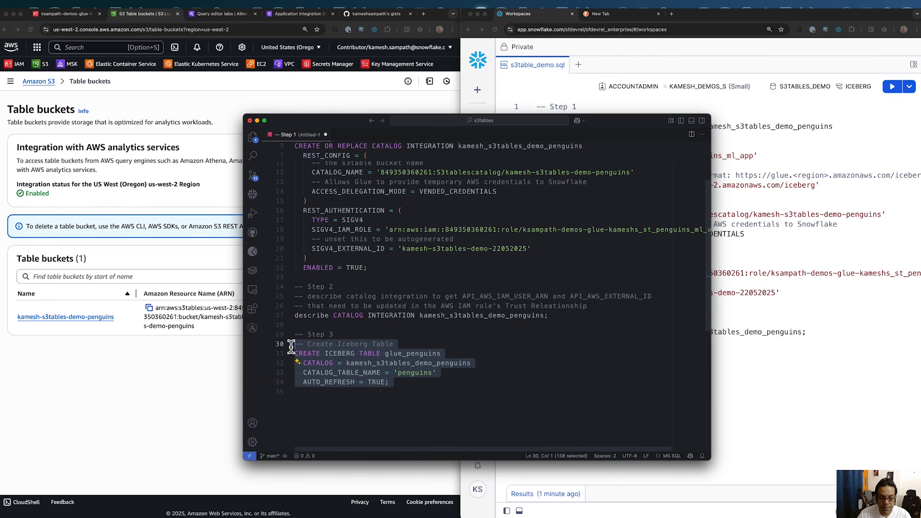
left_click(856, 320)
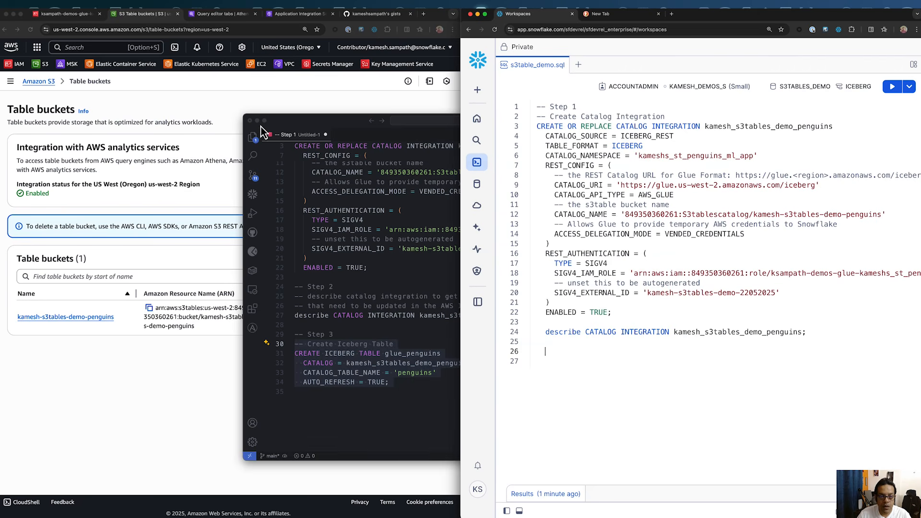
left_click(633, 351)
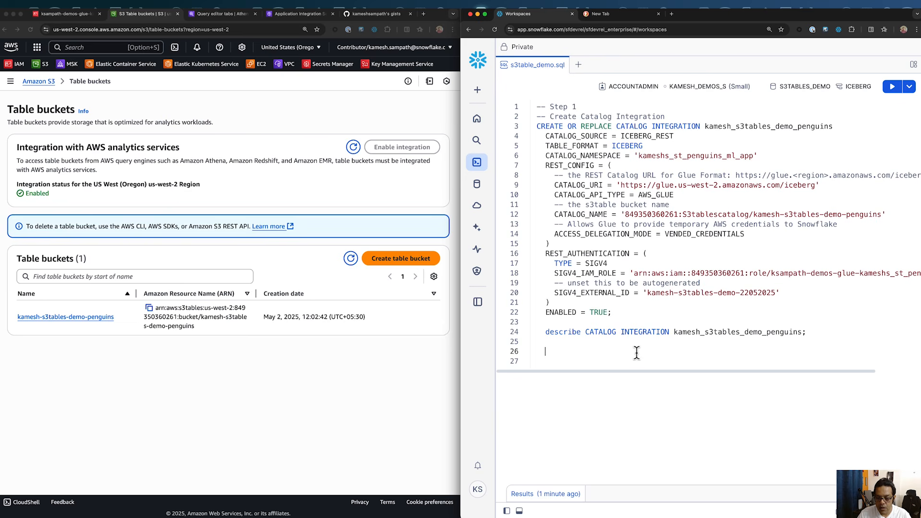
key("super+v")
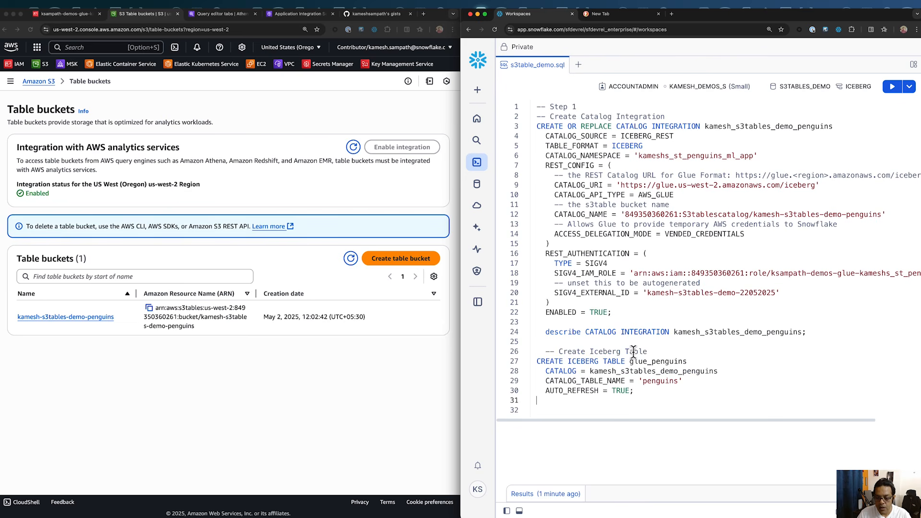
- Examine the glue_penguins statement's table name, catalog integration and CATALOG_TABLE_NAME, and compare them with the penguins table in the Athena query editor
left_click(663, 393)
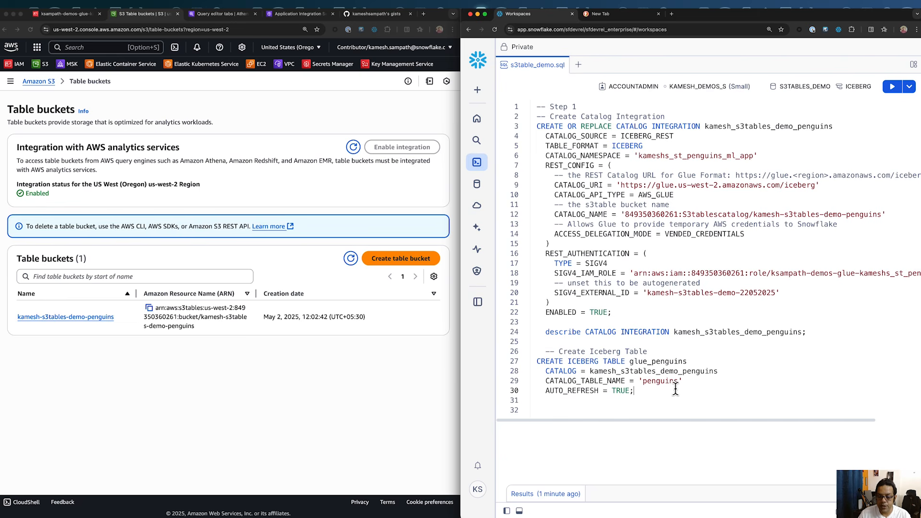
double_click(671, 359)
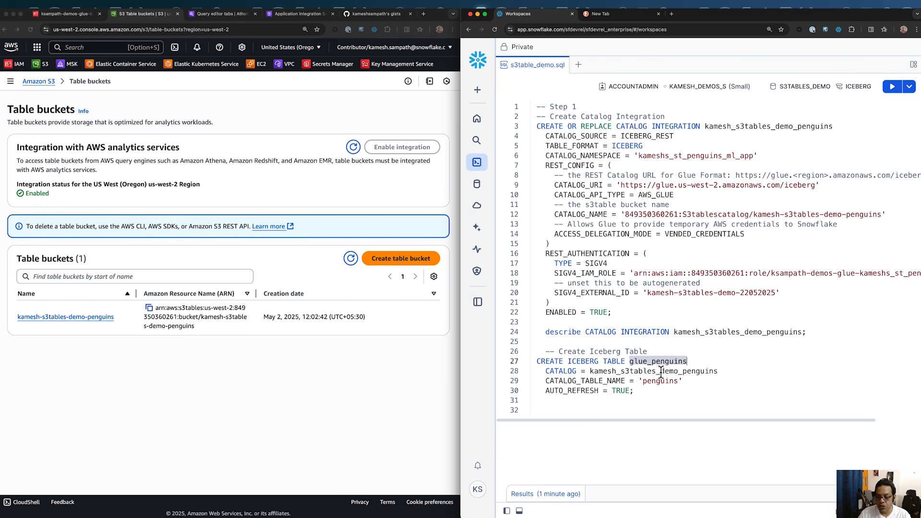
left_click(638, 362)
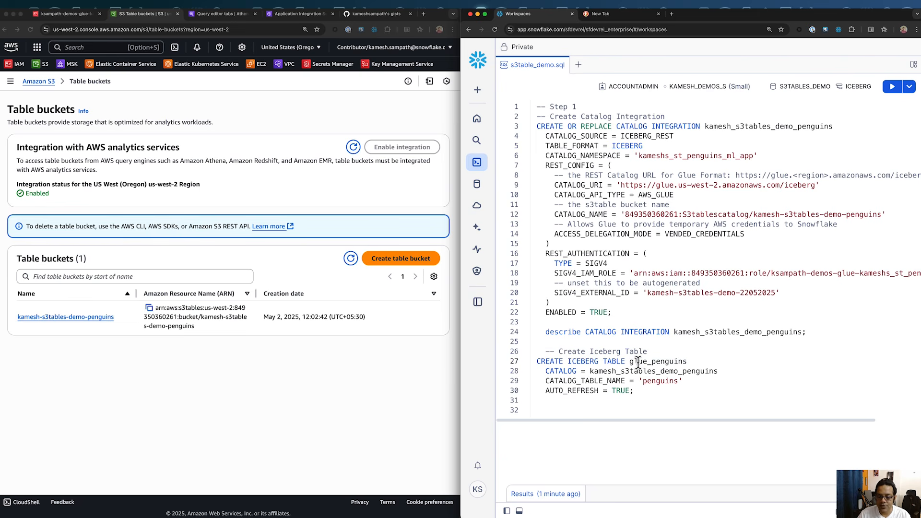
double_click(746, 126)
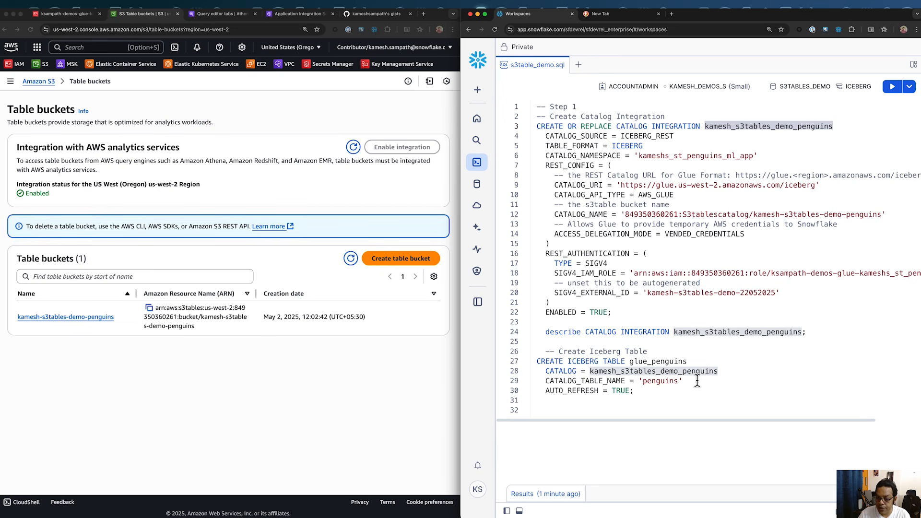
left_click_drag(546, 382, 689, 381)
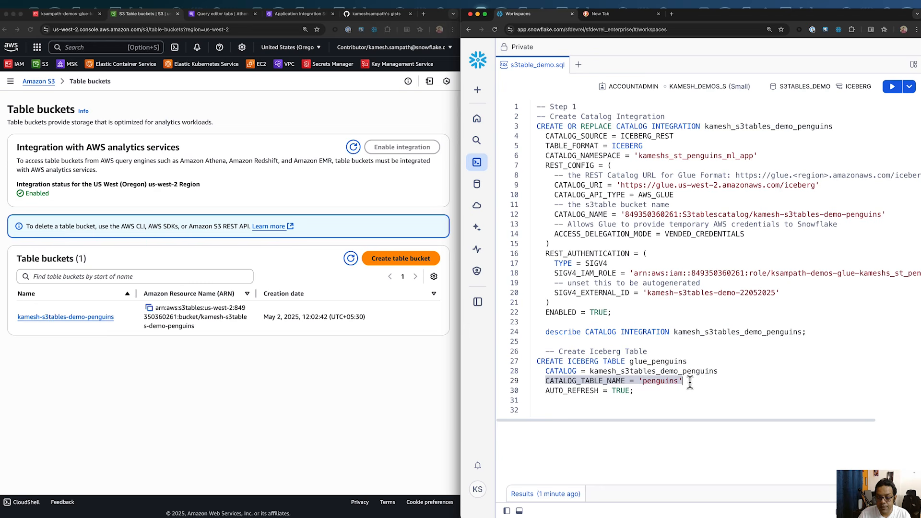
left_click(218, 14)
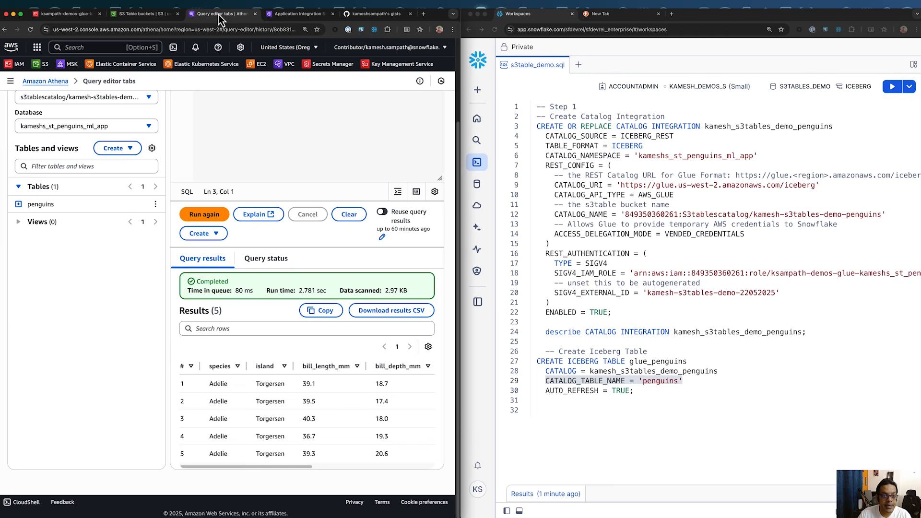
scroll(316, 243, "up", 3)
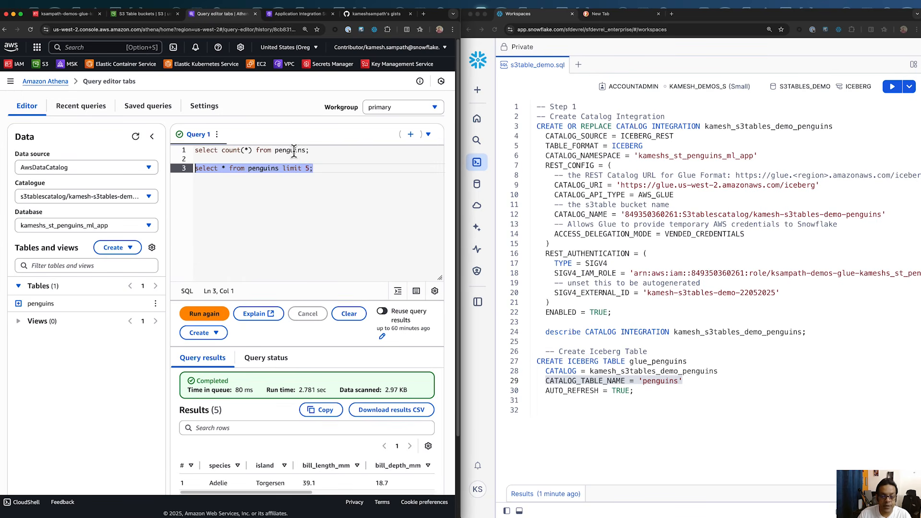
- Run the CREATE ICEBERG TABLE glue_penguins statement in Snowflake and reduce the height of the results area
left_click(585, 393)
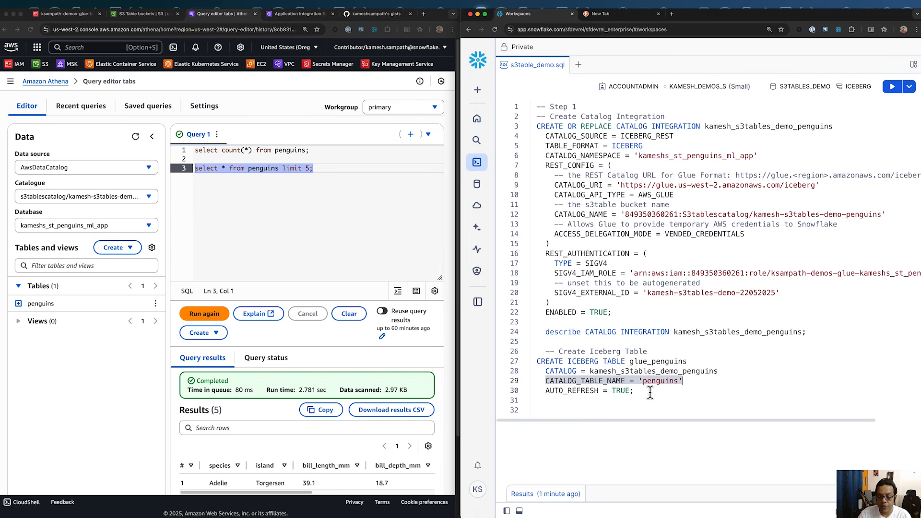
left_click(652, 392)
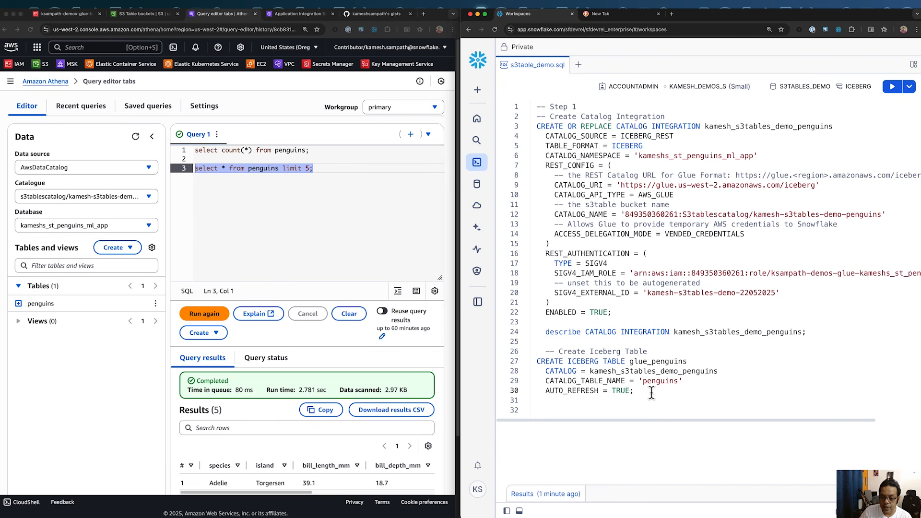
key("super+Return")
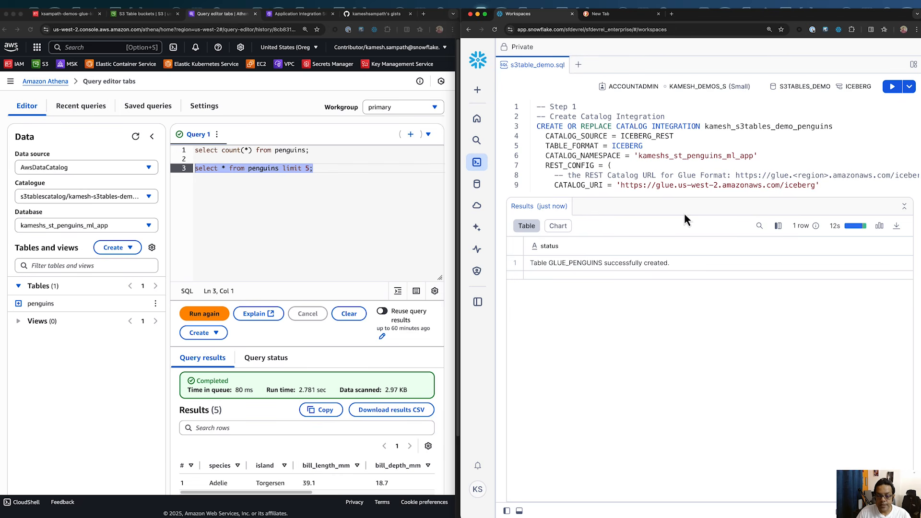
left_click_drag(662, 196, 668, 361)
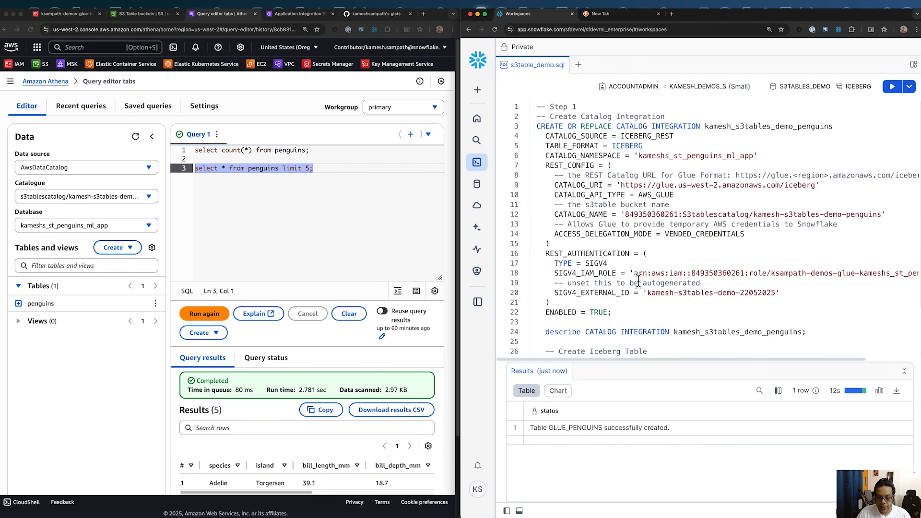
- Add blank lines below the CREATE ICEBERG TABLE statement, down to line 56, to make room for queries
scroll(638, 280, "down", 2)
key("Return")
key("Return")
key("Return")
key("Return")
key("Return")
key("Return")
key("Return")
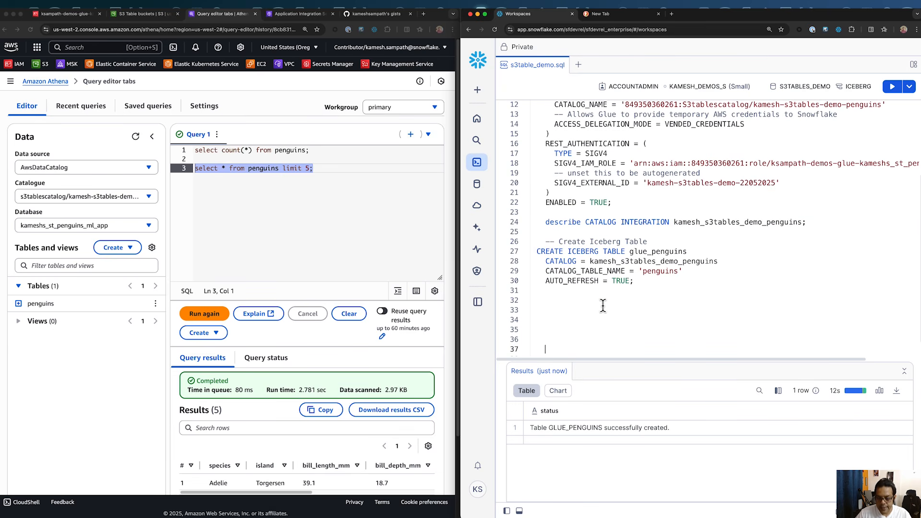
key("Return")
key("Return")
key("Return")
key("Return")
key("Return")
key("Return")
key("Return")
key("Return")
key("Return")
key("Return")
key("Return")
key("Return")
key("Return")
key("Return")
key("Return")
key("Return")
key("Return")
key("Return")
key("Return")
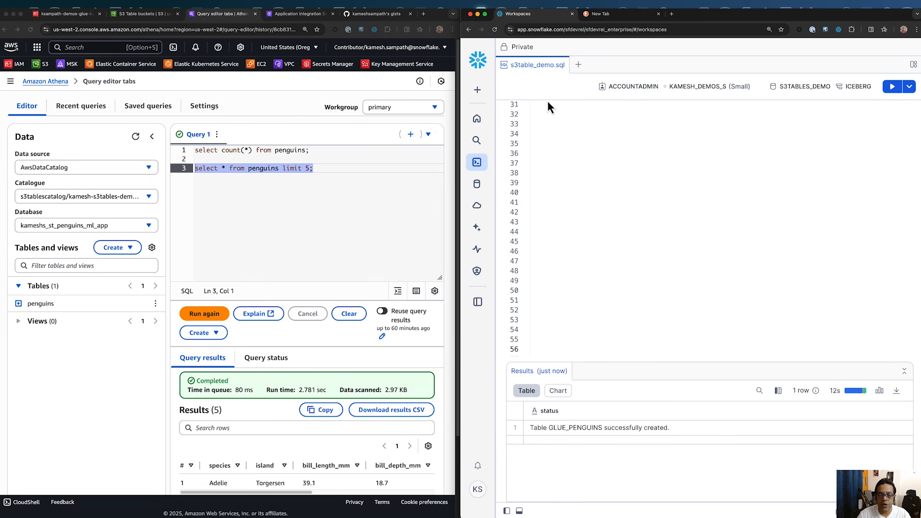
- Copy the penguins count and "limit 5" queries from Athena to line 32 of the Snowflake file and try running the count query
left_click(313, 167)
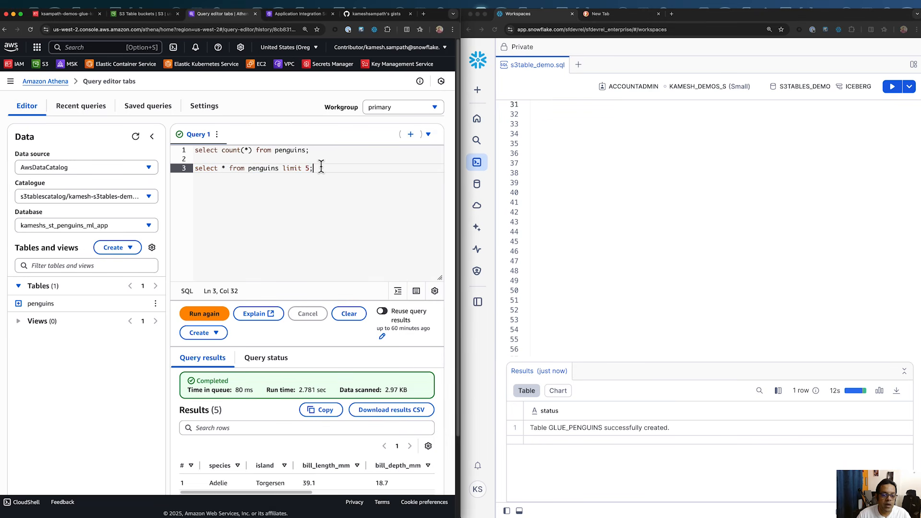
left_click_drag(316, 168, 195, 150)
key("super+c")
left_click(640, 113)
left_click(612, 115)
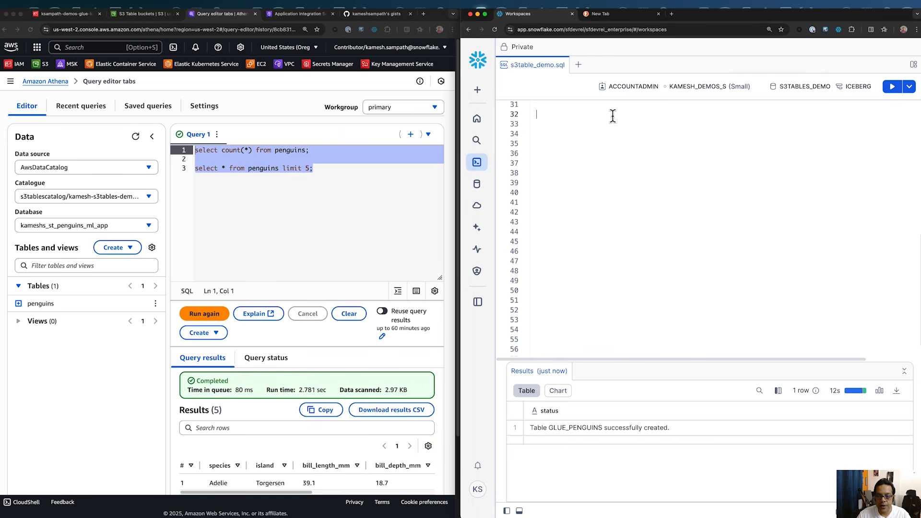
key("super+v")
key("super+Return")
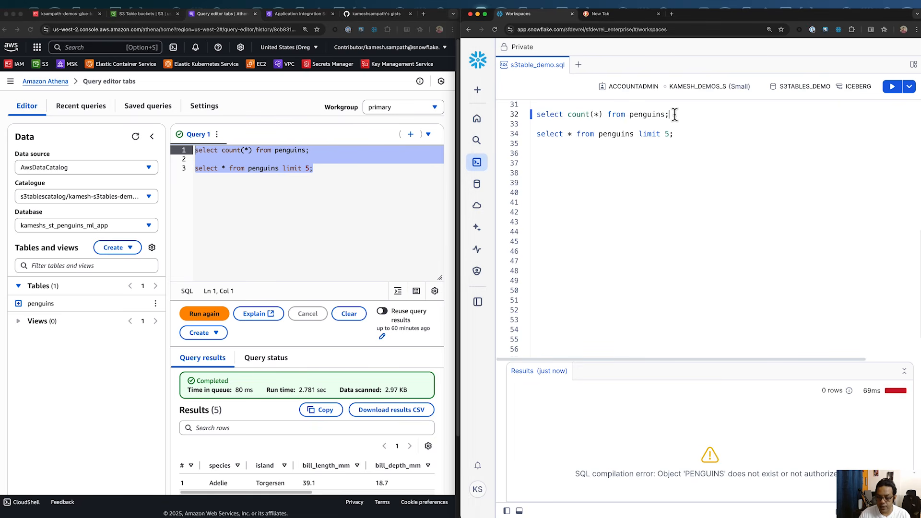
- Change the count query's table name to glue_penguins and run it
left_click(629, 114)
type("glue_")
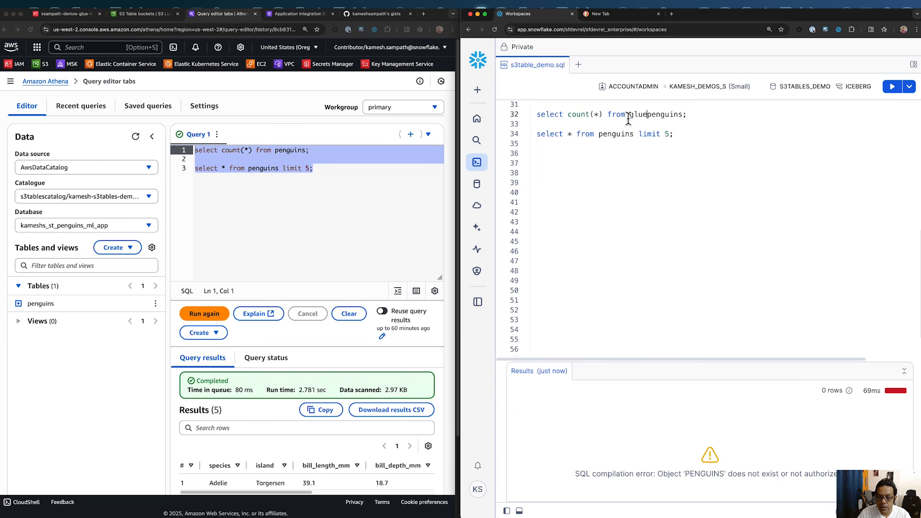
left_click(701, 115)
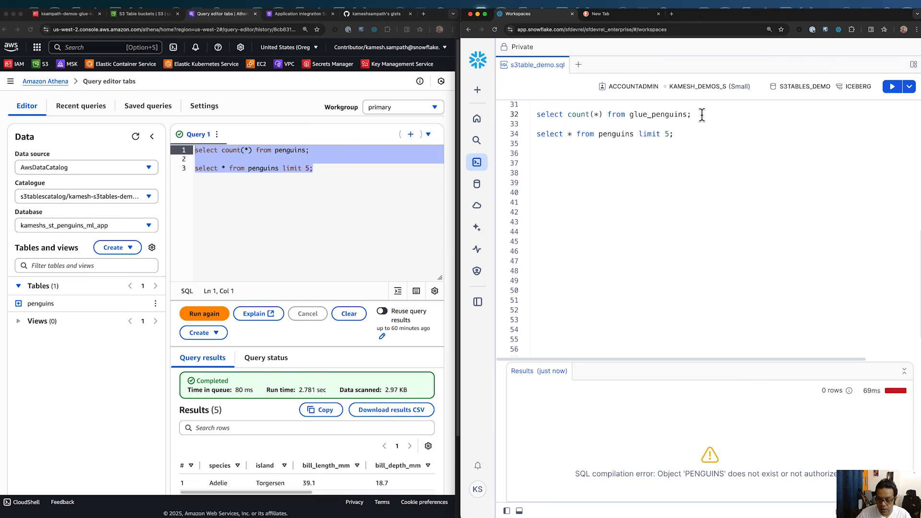
key("super+Return")
- Replace penguins with glue_penguins in the "select * ... limit 5" query and run it
double_click(648, 114)
key("super+c")
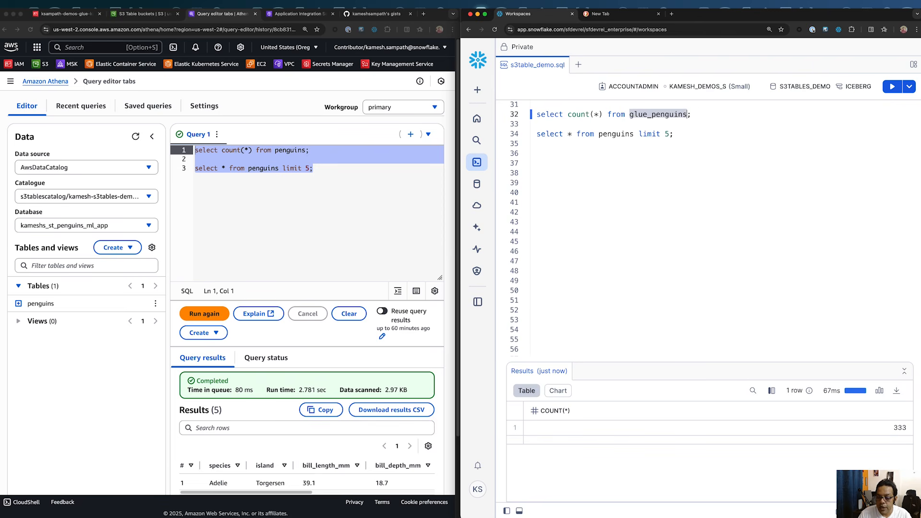
double_click(616, 135)
key("super+v")
left_click(702, 134)
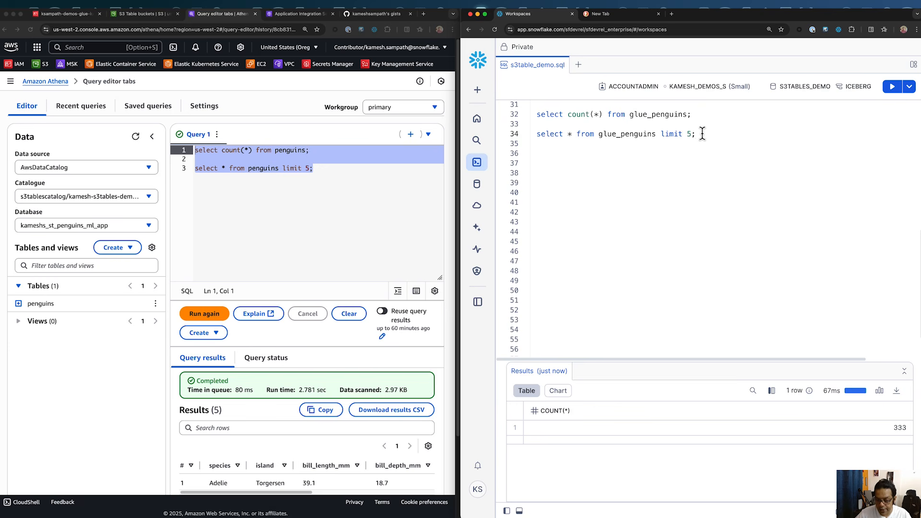
key("super+Return")
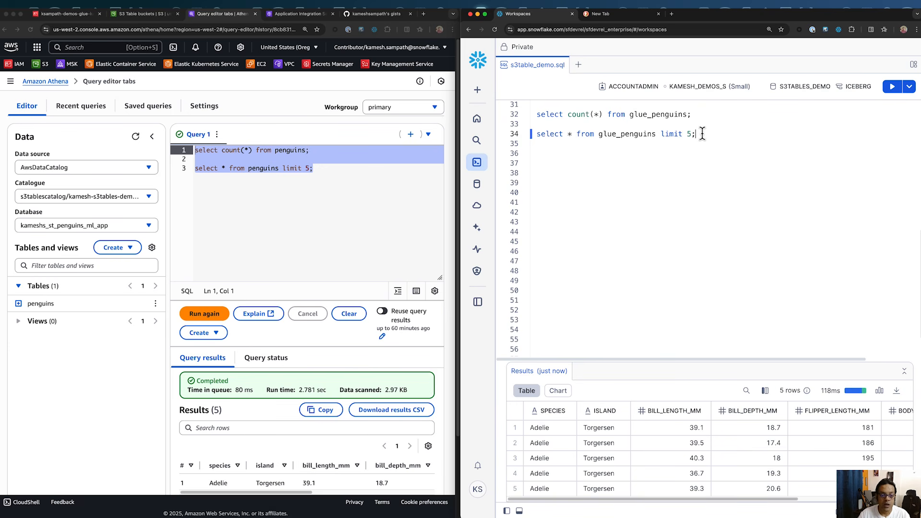